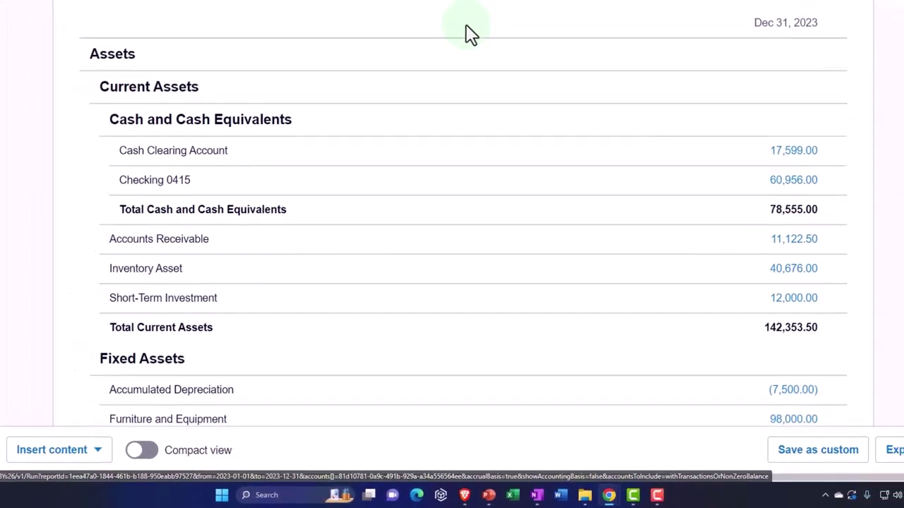
Step: Switch to the Get Great Guitars Aged Receivables Summary report as of June 30, 2023
left_click(400, 8)
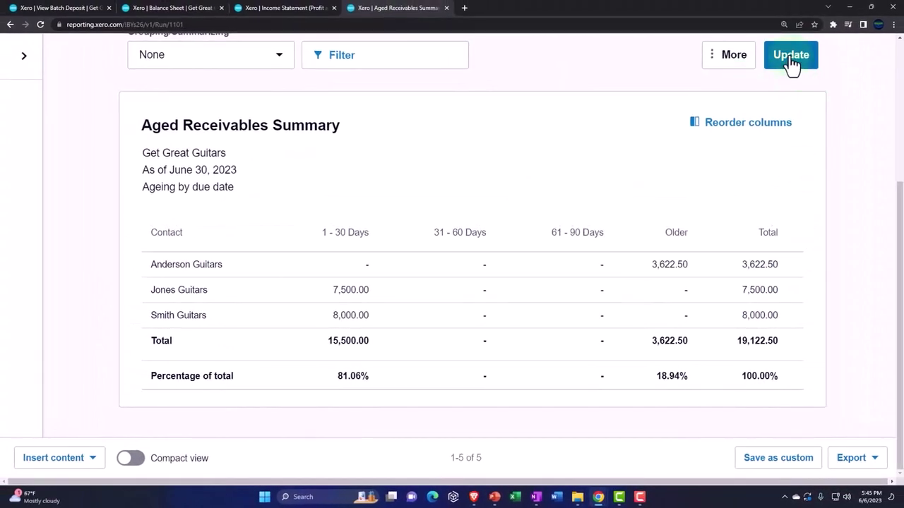
Step: Update the Aged Receivables Summary to 11,122.50, then check the Awaiting Payment and Paid invoice lists
left_click(790, 62)
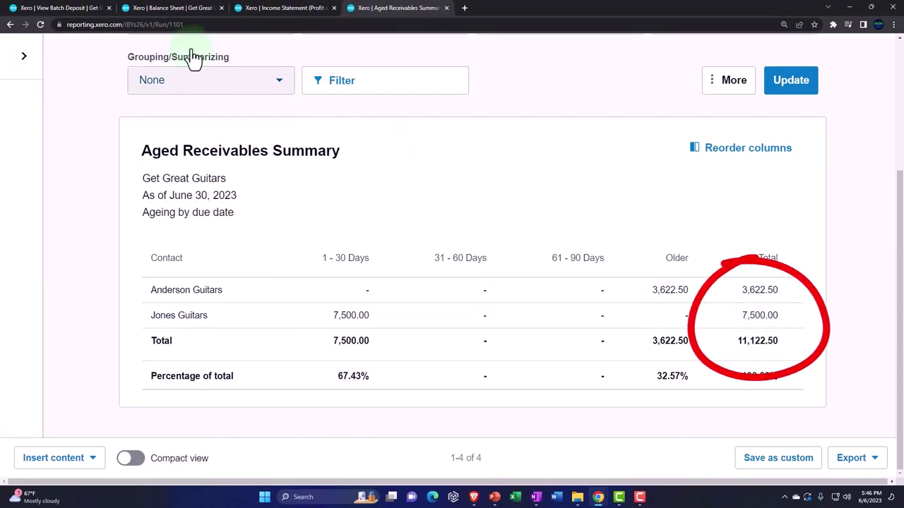
left_click(62, 10)
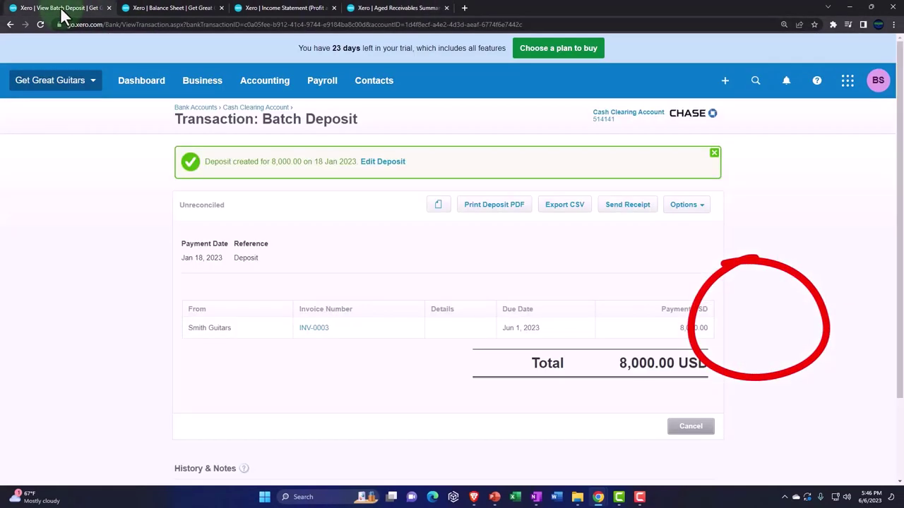
left_click(202, 84)
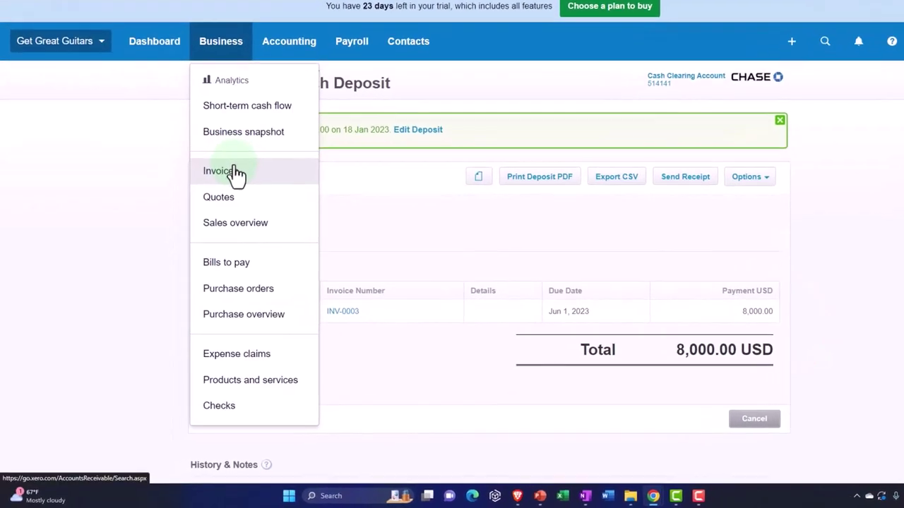
left_click(210, 201)
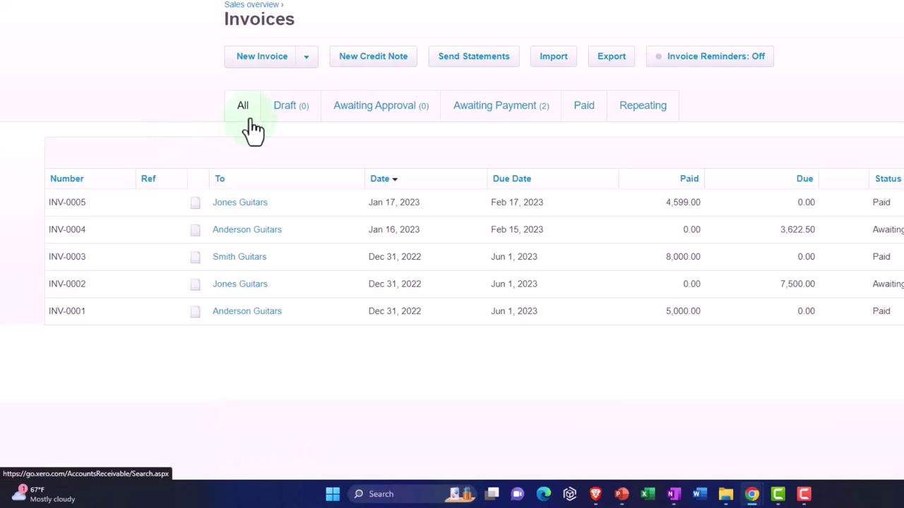
left_click(492, 120)
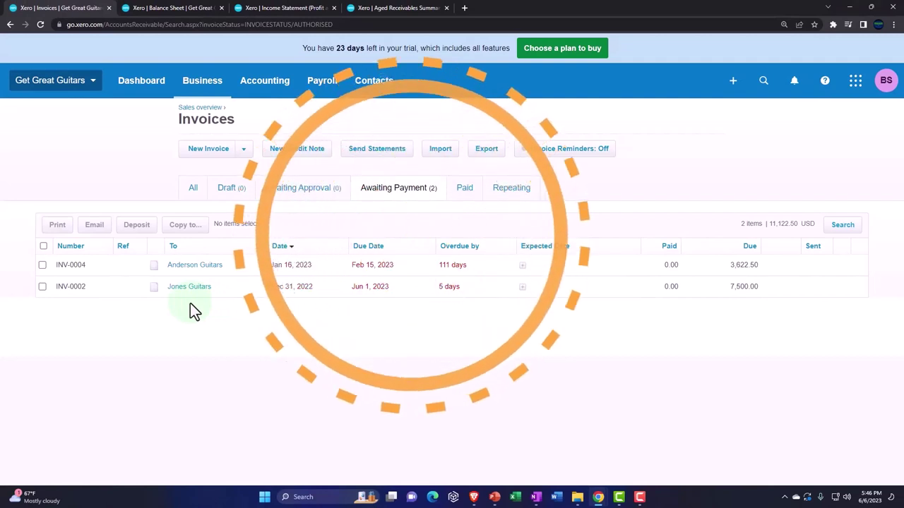
left_click(460, 189)
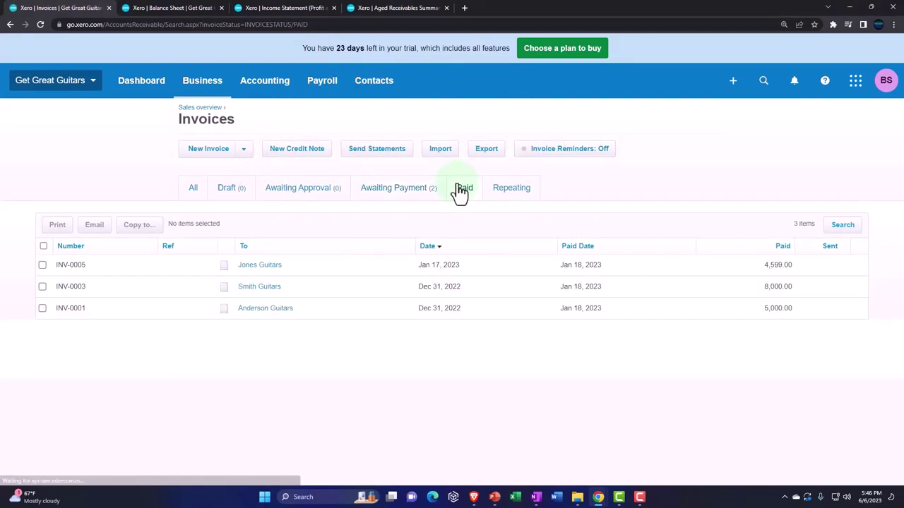
Step: Open the Smith Guitars contact from All contacts and check its paid invoice INV-0003
left_click(387, 89)
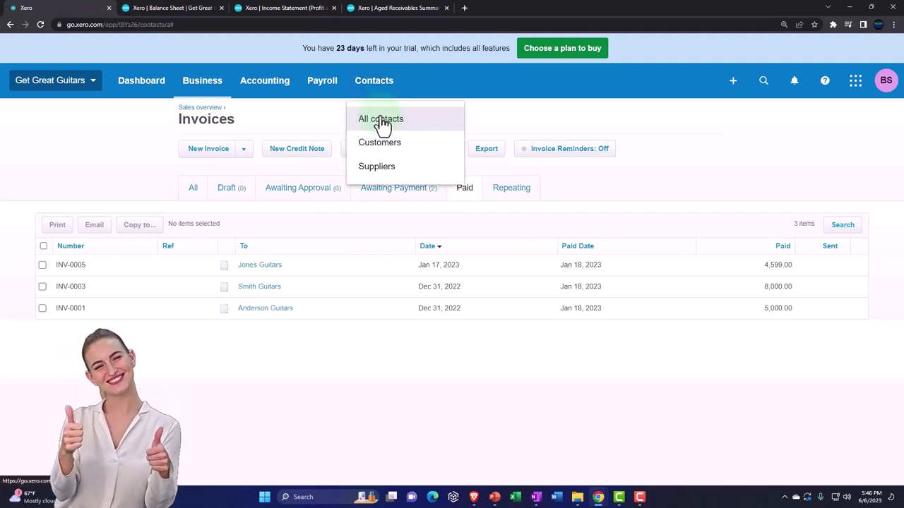
left_click(383, 120)
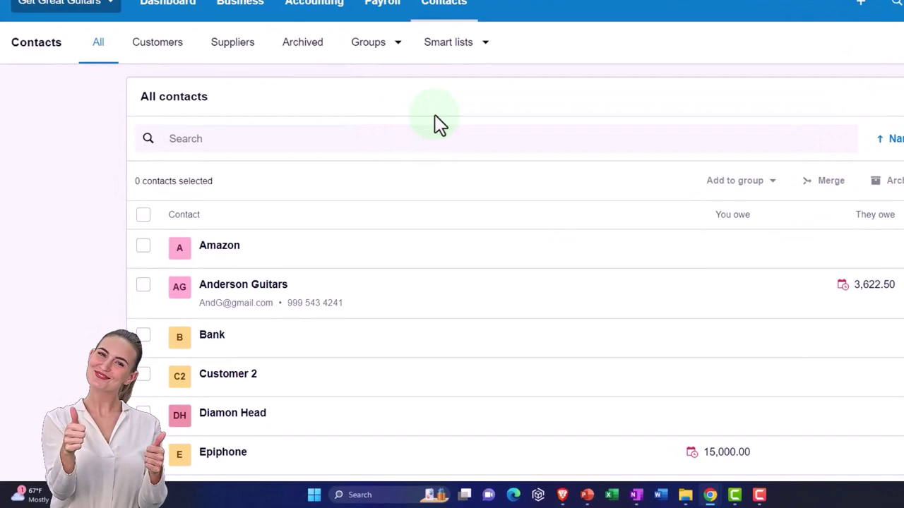
scroll(501, 124, "down", 5)
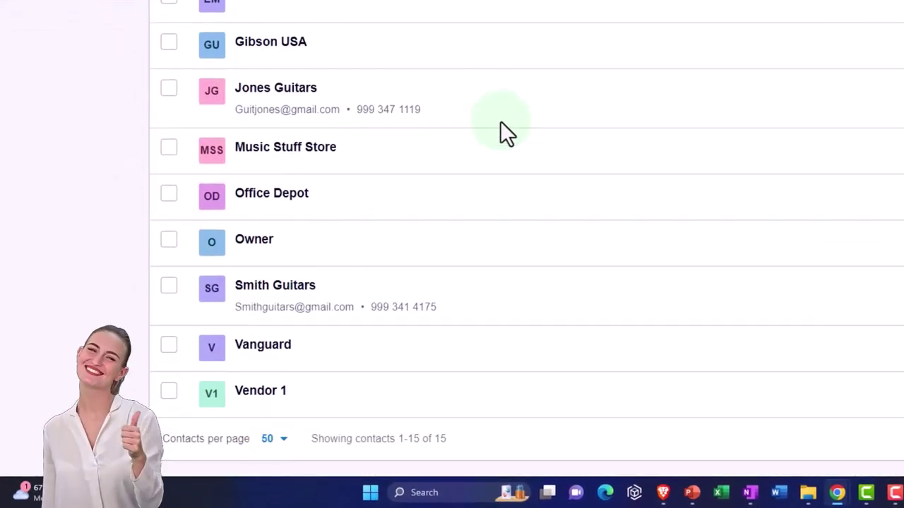
left_click(280, 301)
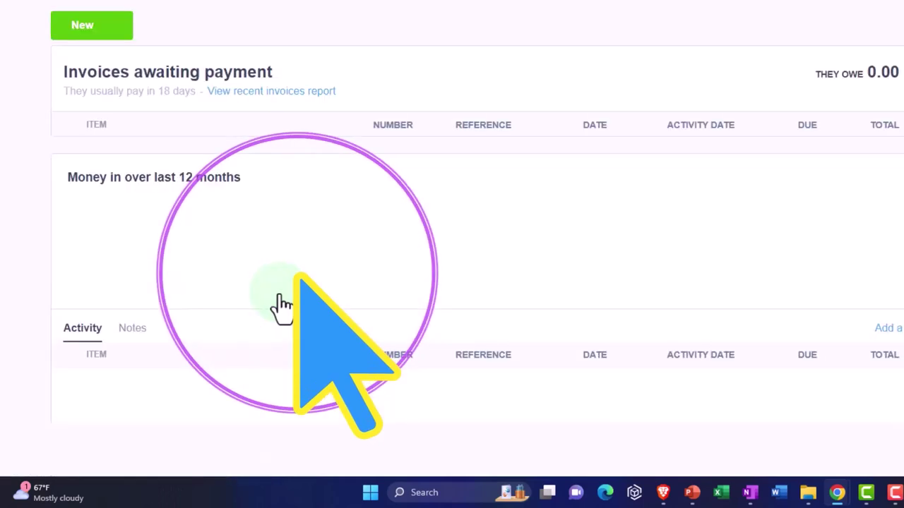
scroll(281, 300, "down", 2)
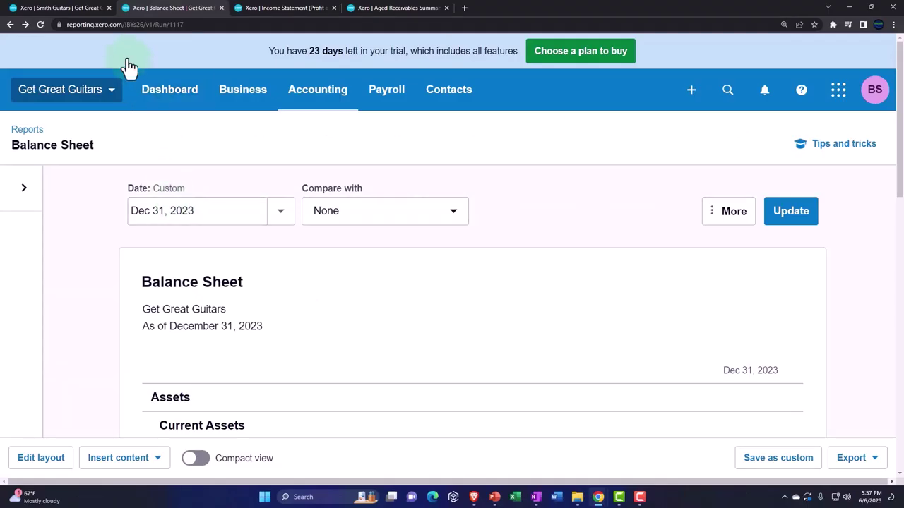
left_click(82, 9)
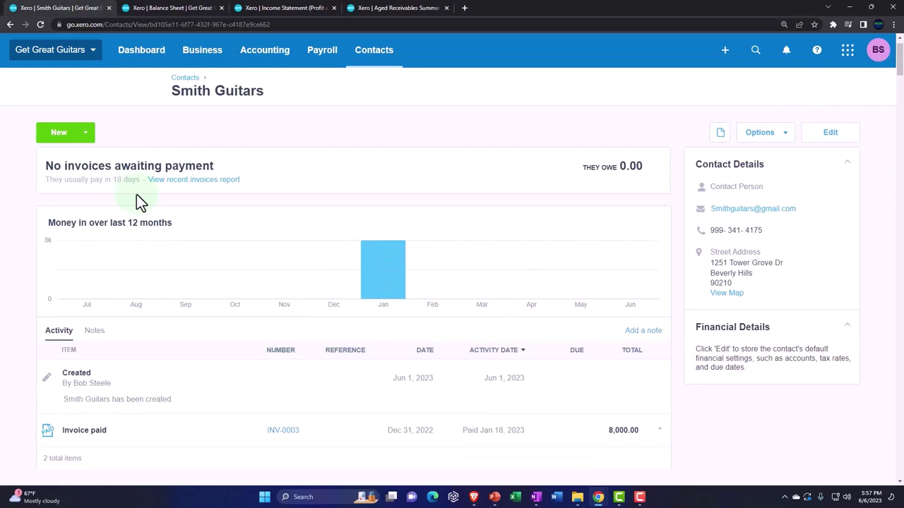
left_click(194, 83)
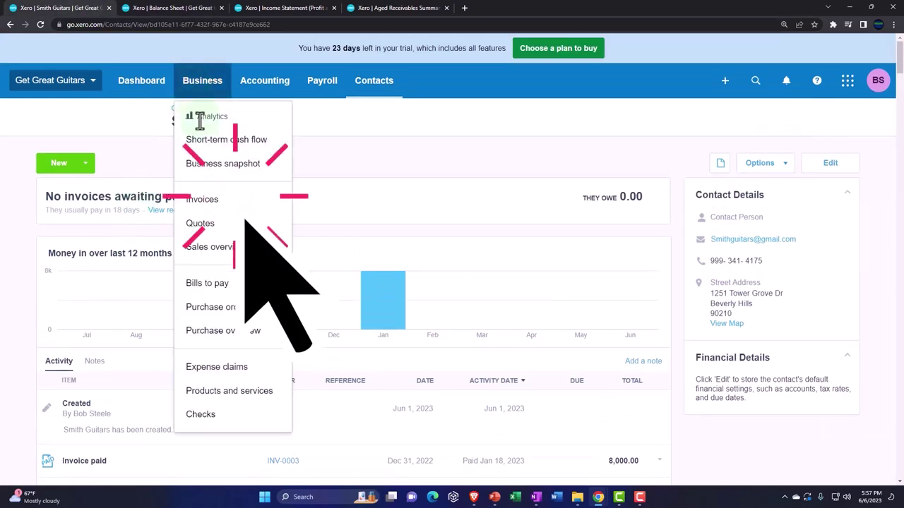
left_click(207, 204)
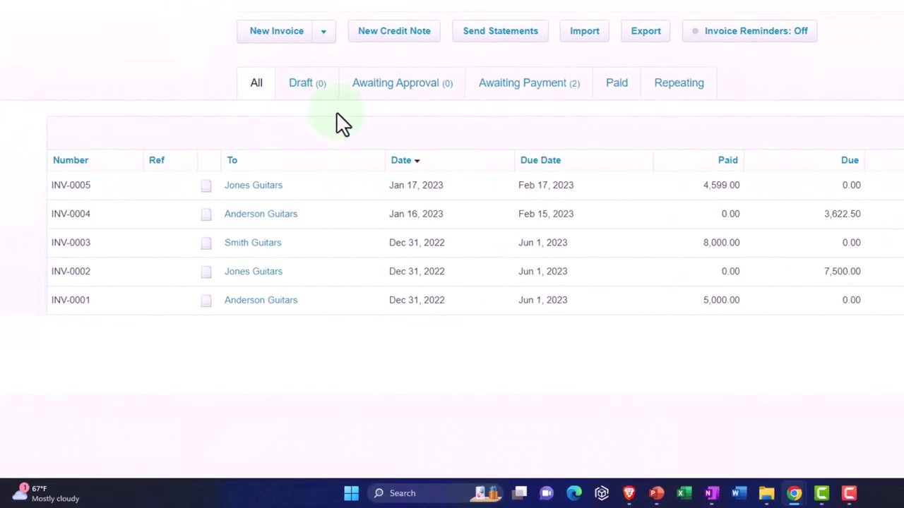
left_click(506, 91)
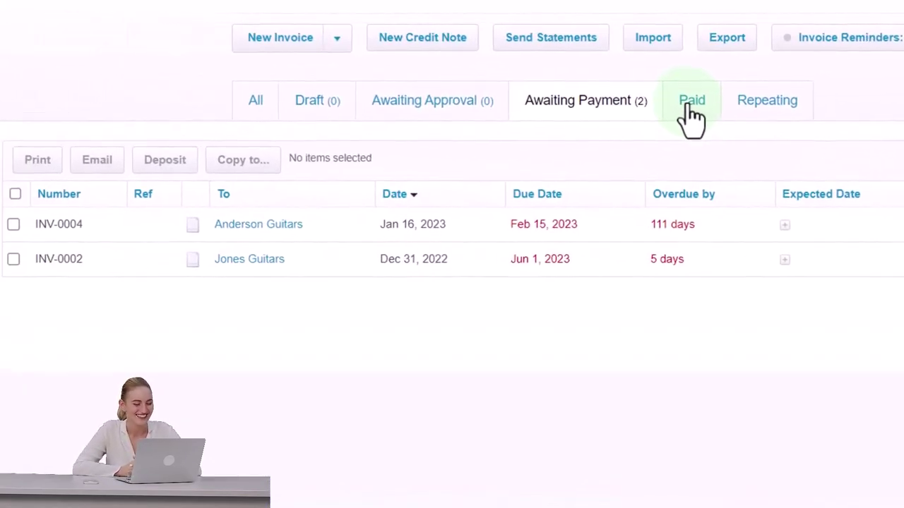
left_click(691, 103)
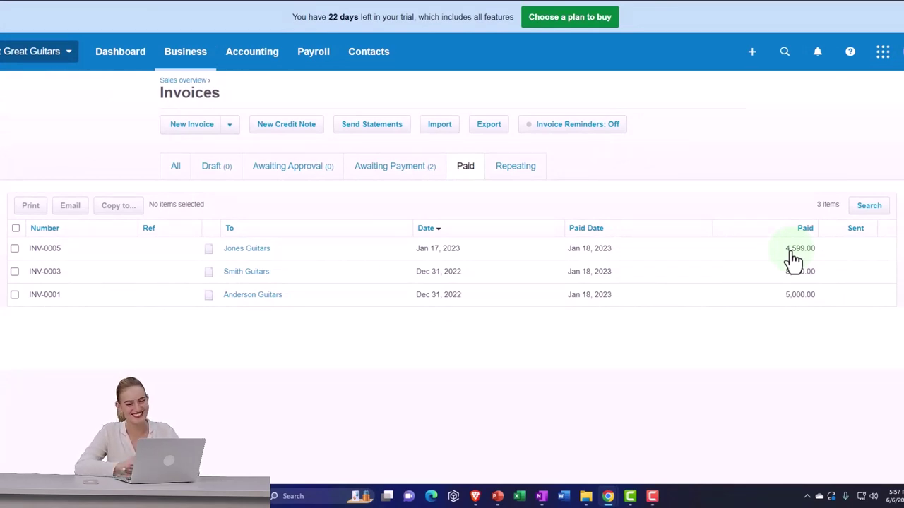
left_click(792, 253)
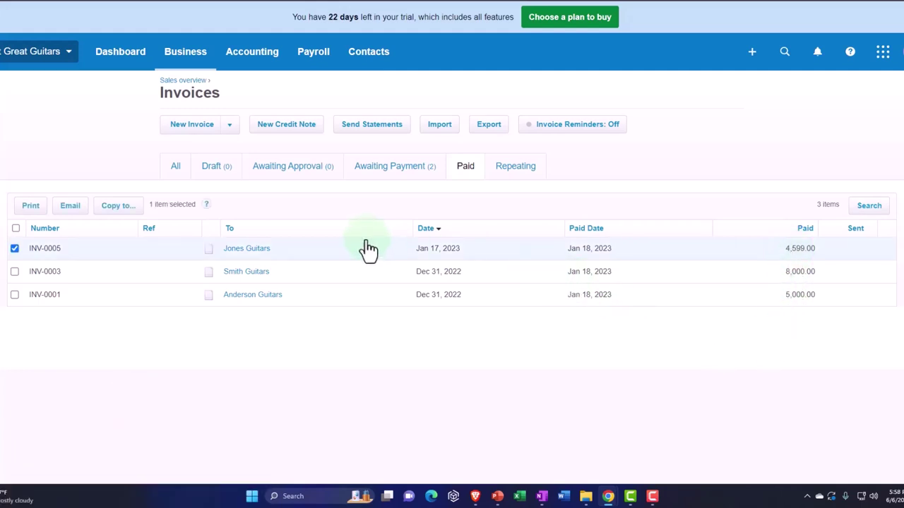
left_click(14, 248)
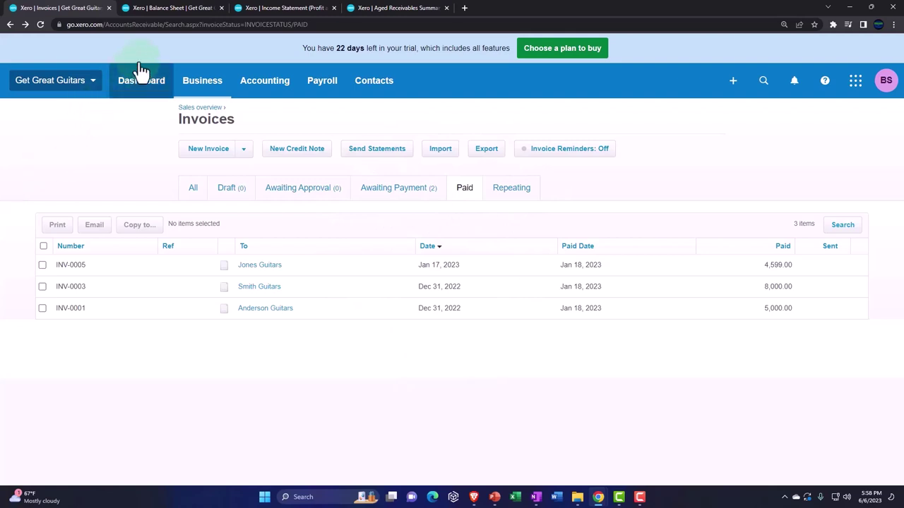
Step: Drill into the 17,599.00 Cash Clearing Account balance on the Balance Sheet
left_click(169, 9)
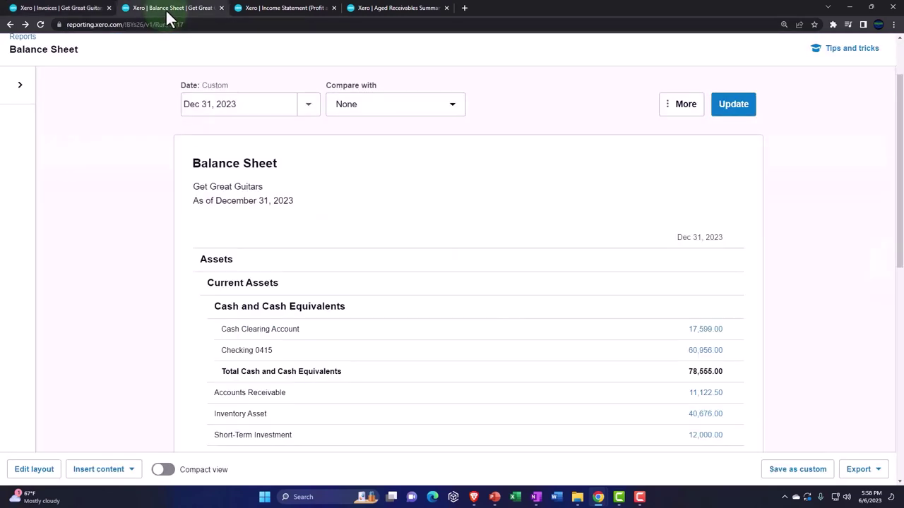
scroll(201, 250, "down", 3)
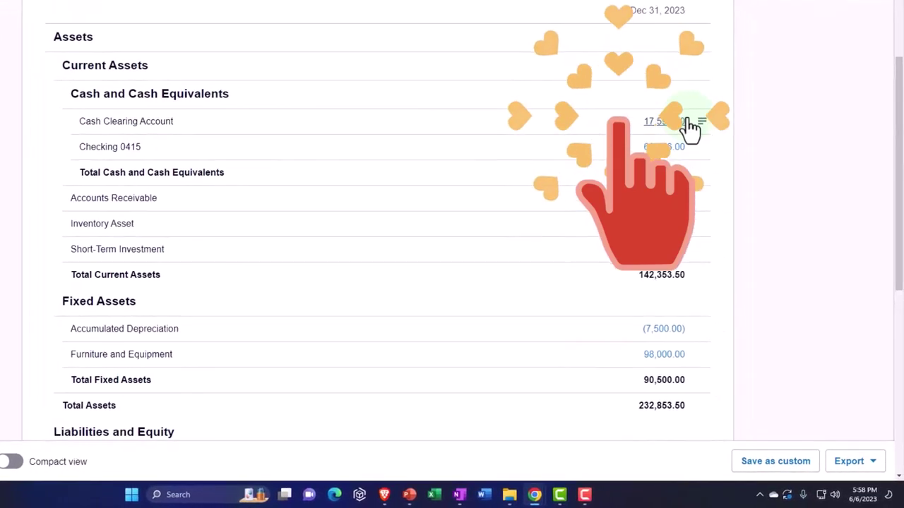
left_click(685, 123)
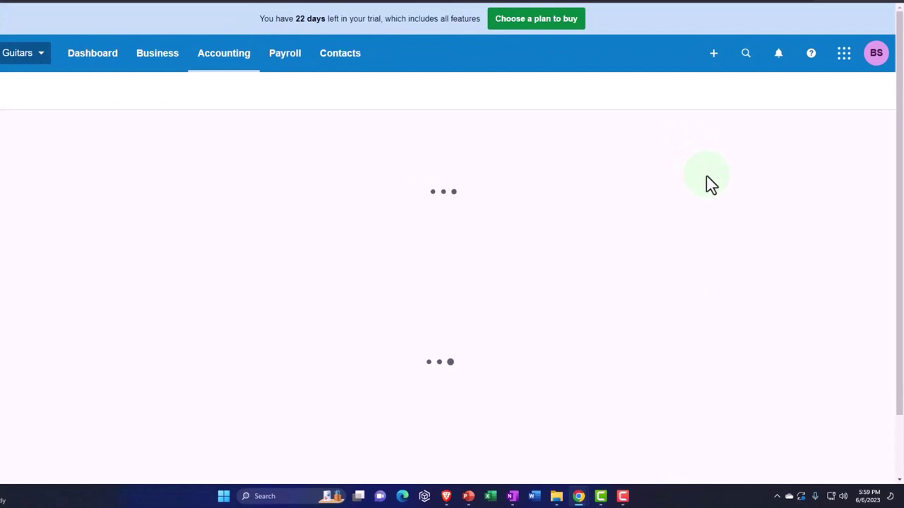
scroll(713, 202, "down", 3)
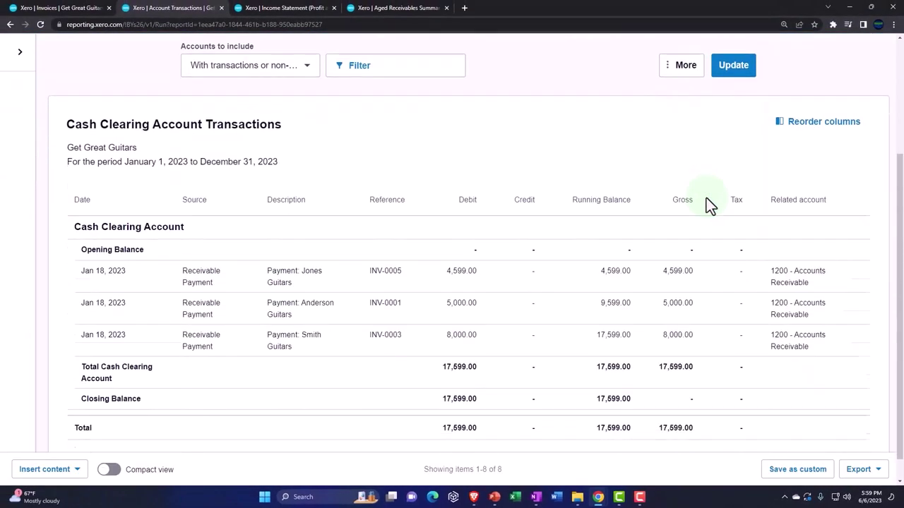
scroll(710, 204, "down", 1)
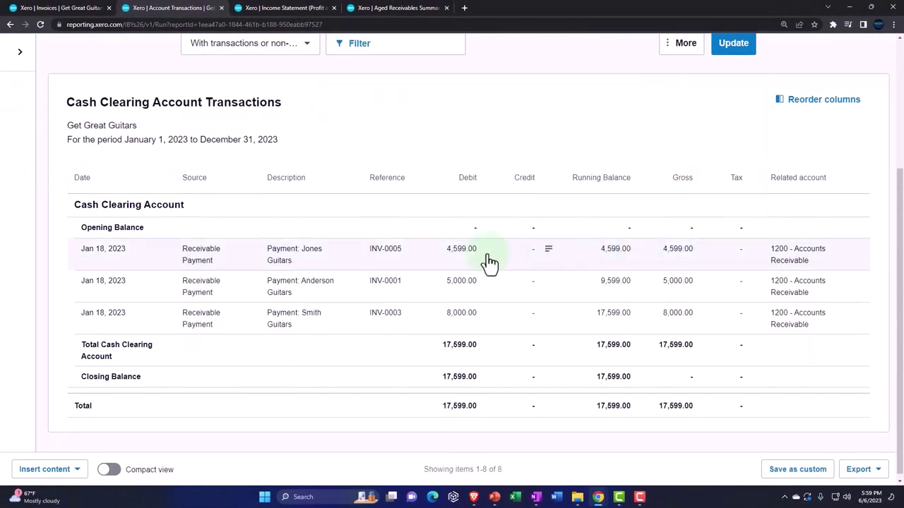
Step: Remove & Redo the 4,599.00 Jones Guitars batch deposit
left_click(289, 254)
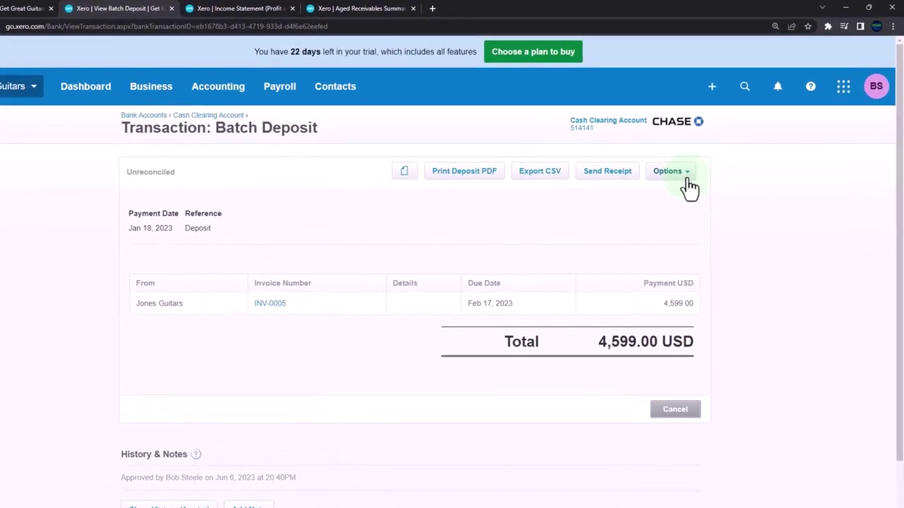
left_click(656, 201)
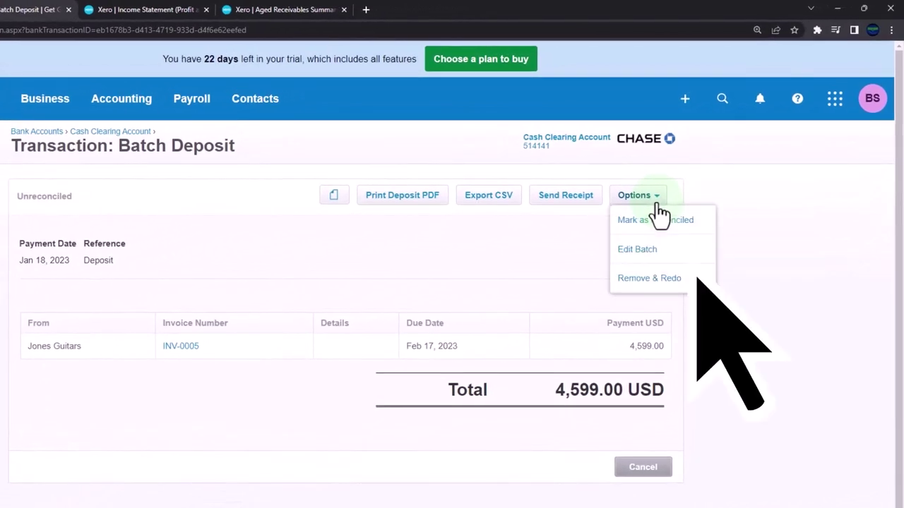
left_click(672, 279)
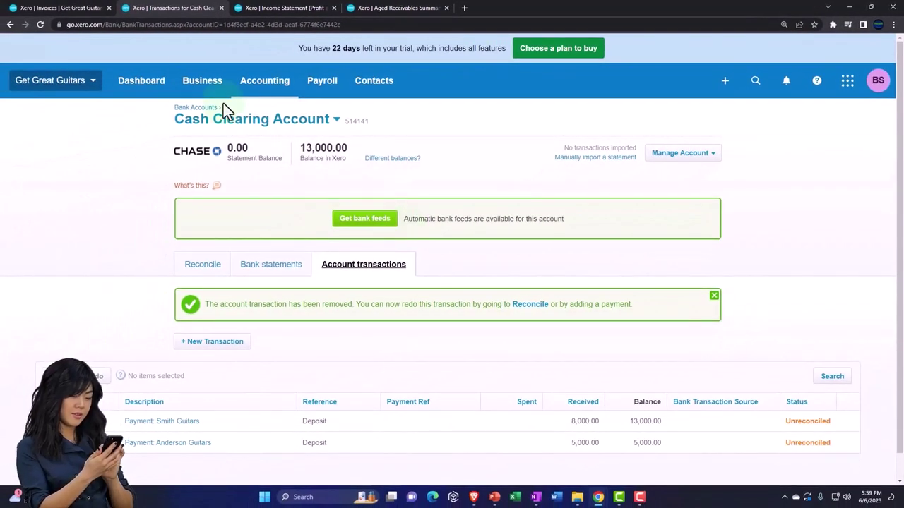
Step: Start a batch deposit for Jones Guitars invoice INV-0002 (7,500.00) from Awaiting Payment
left_click(70, 10)
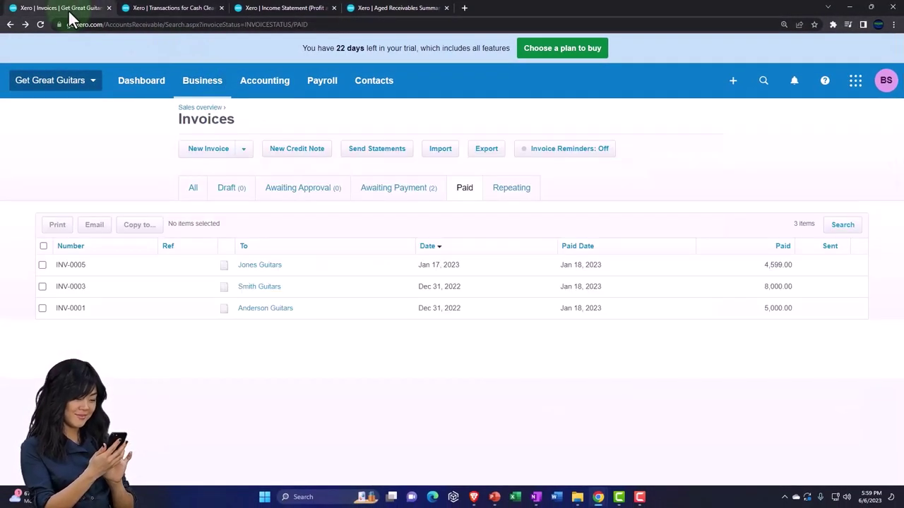
left_click(412, 191)
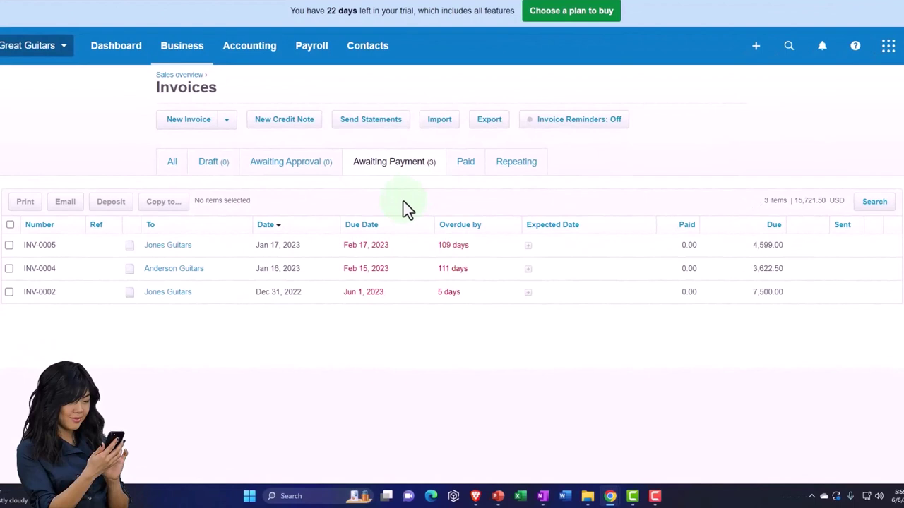
left_click(163, 251)
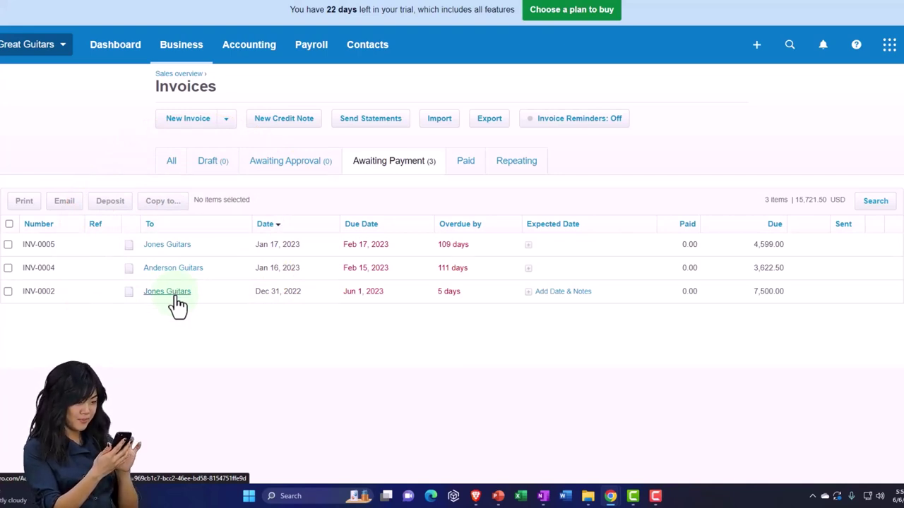
left_click(9, 291)
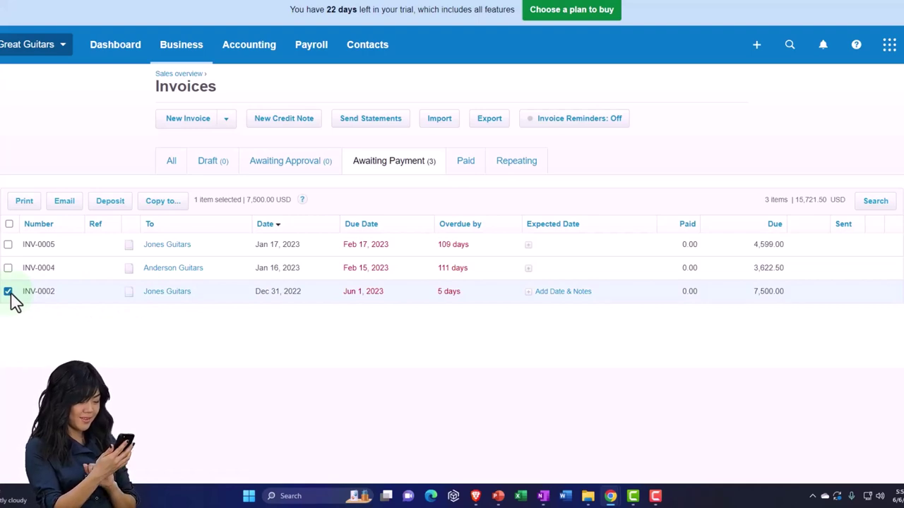
left_click(110, 204)
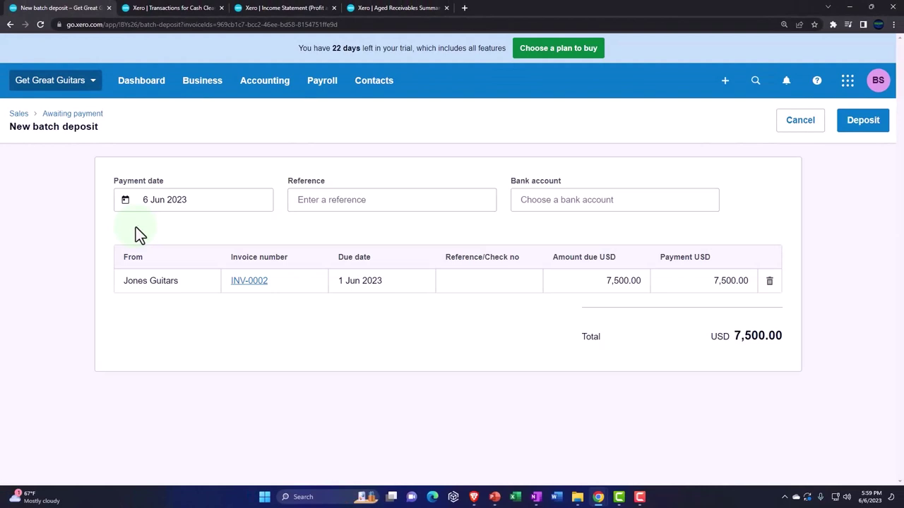
left_click(176, 202)
Step: Record the deposit dated 18 Jan 2023, reference 'Deposit', into 1110 Cash Clearing Account
left_click(185, 232)
left_click(188, 247)
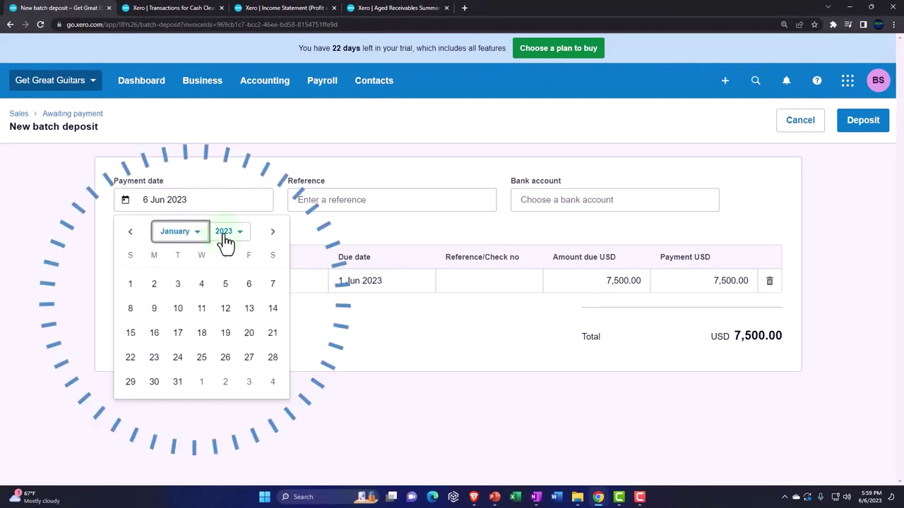
left_click(204, 333)
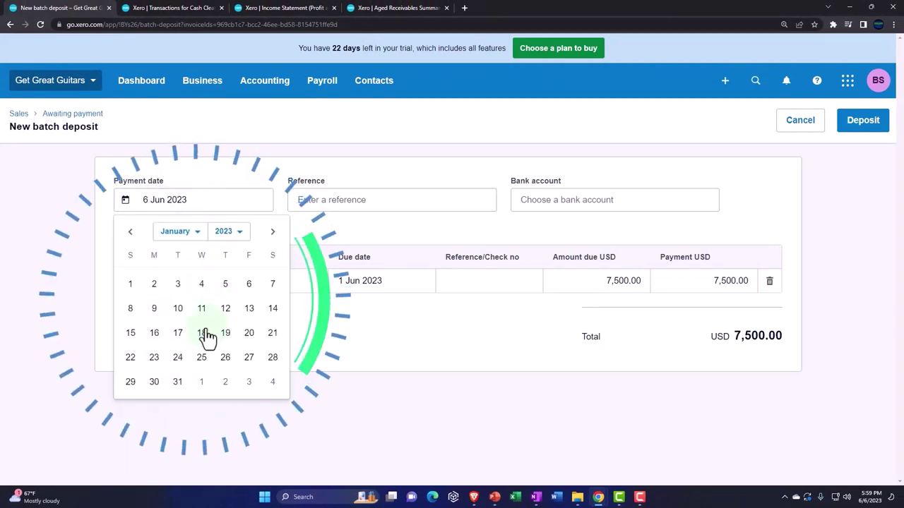
left_click(348, 204)
type("Deposit")
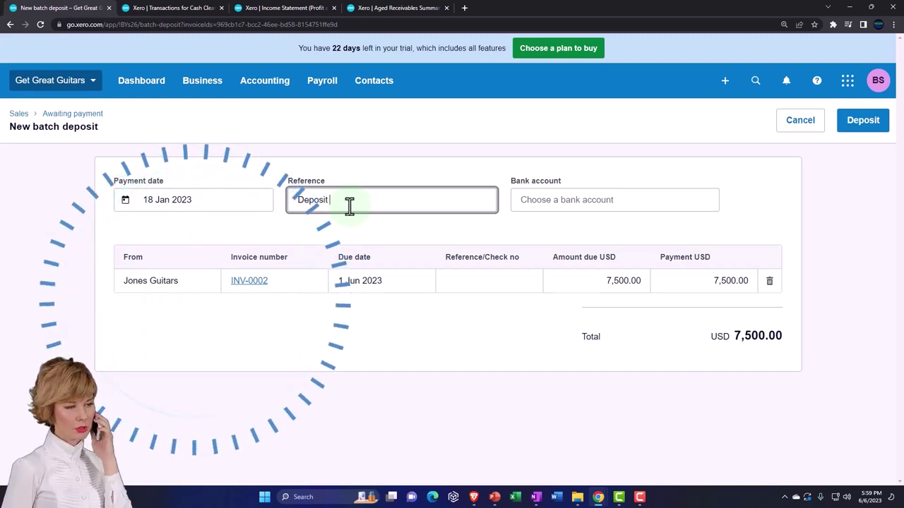
key("Tab")
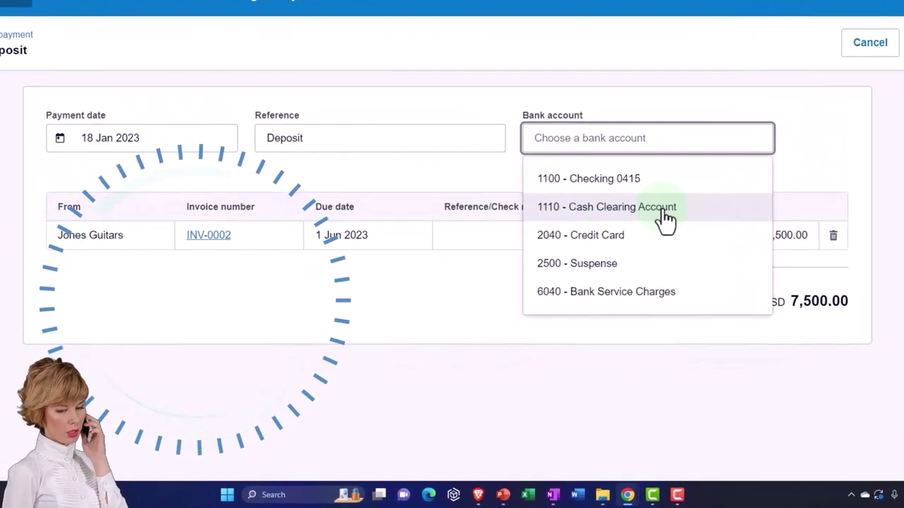
left_click(666, 217)
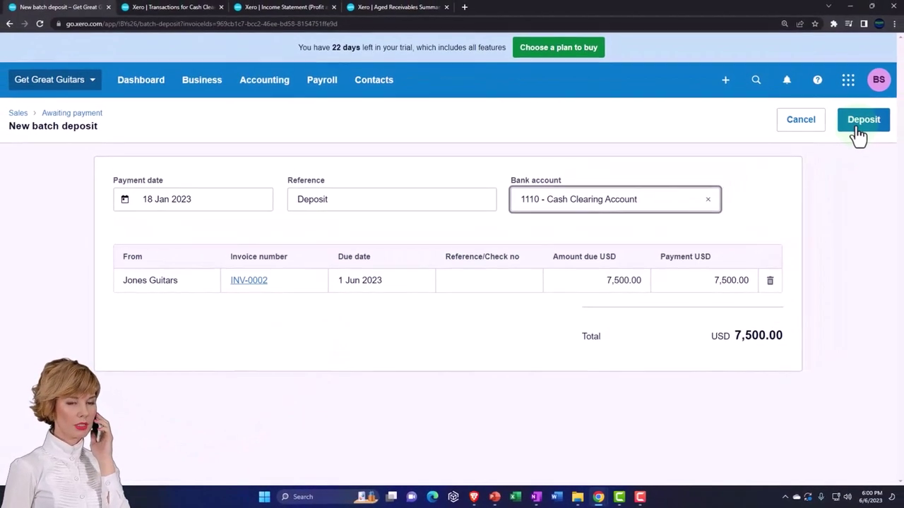
left_click(858, 130)
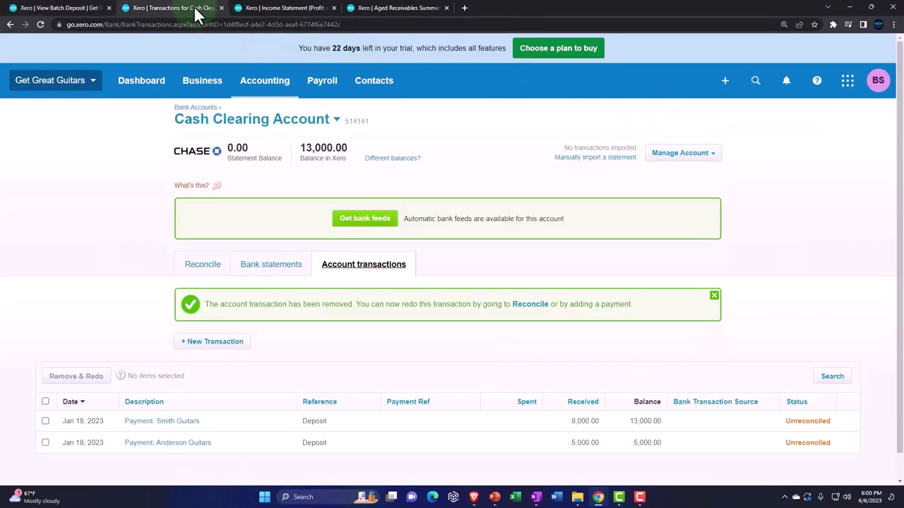
Step: Open the Balance Sheet from the Accounting reports
left_click(261, 84)
left_click(273, 144)
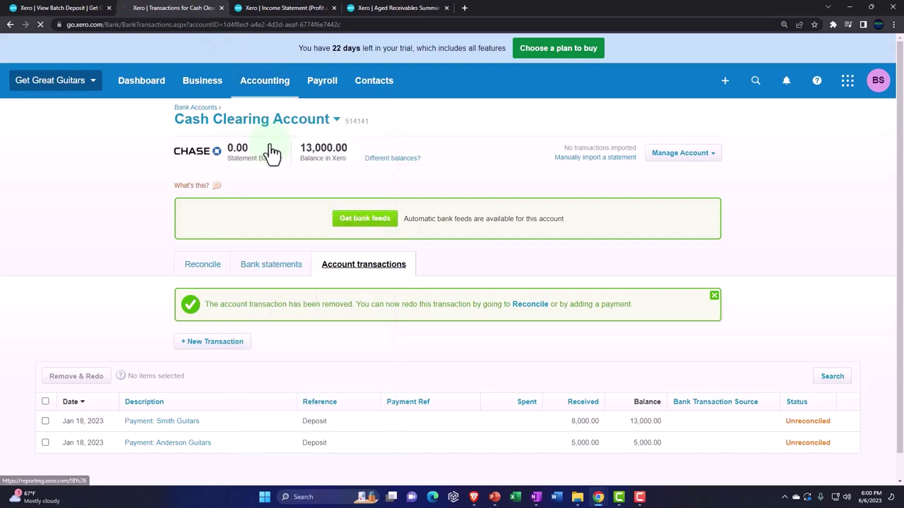
left_click(268, 90)
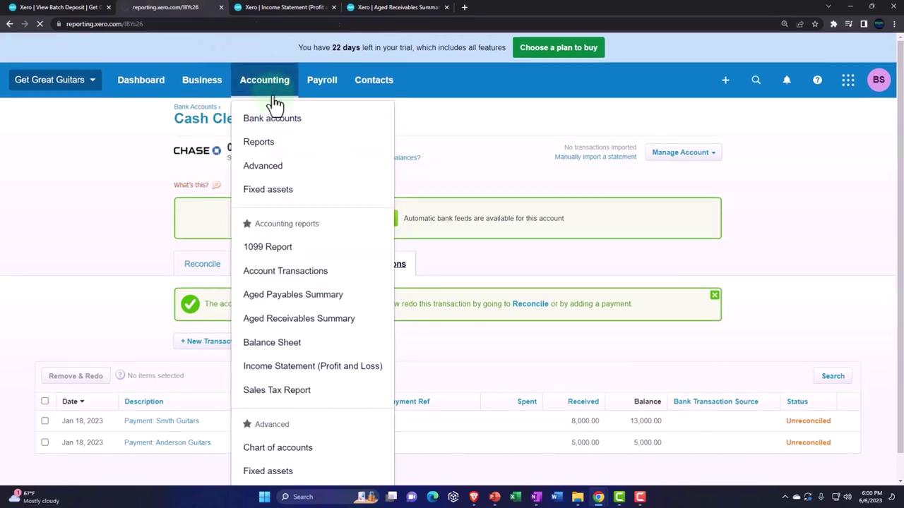
left_click(257, 69)
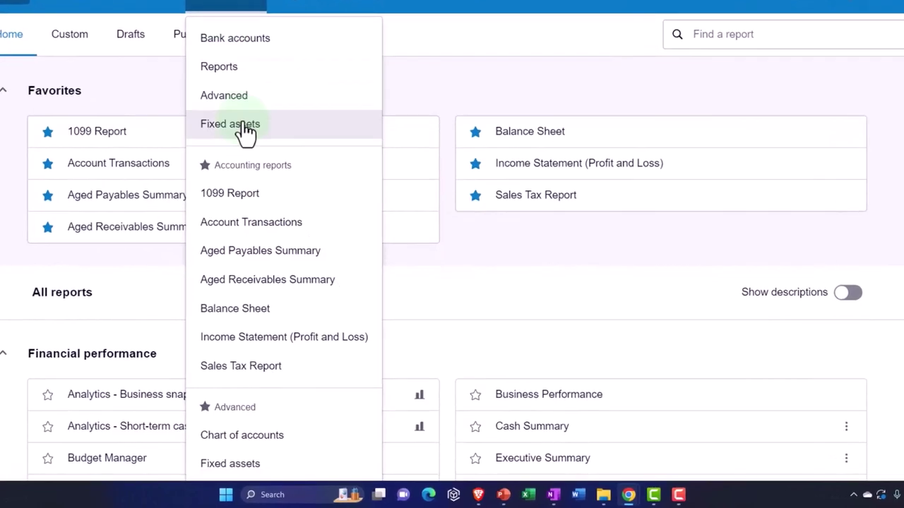
left_click(249, 307)
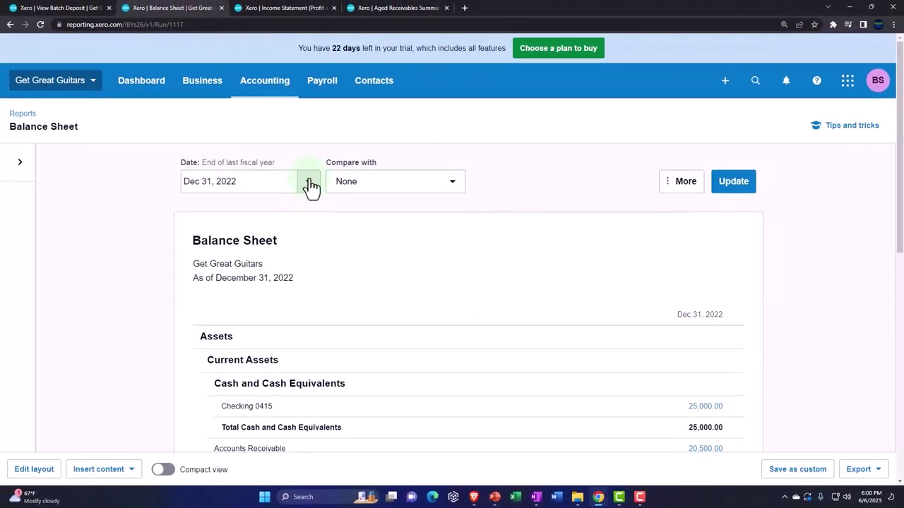
Step: Run the Balance Sheet as of December 31, 2023 and review assets totalling 232,853.50
left_click(310, 182)
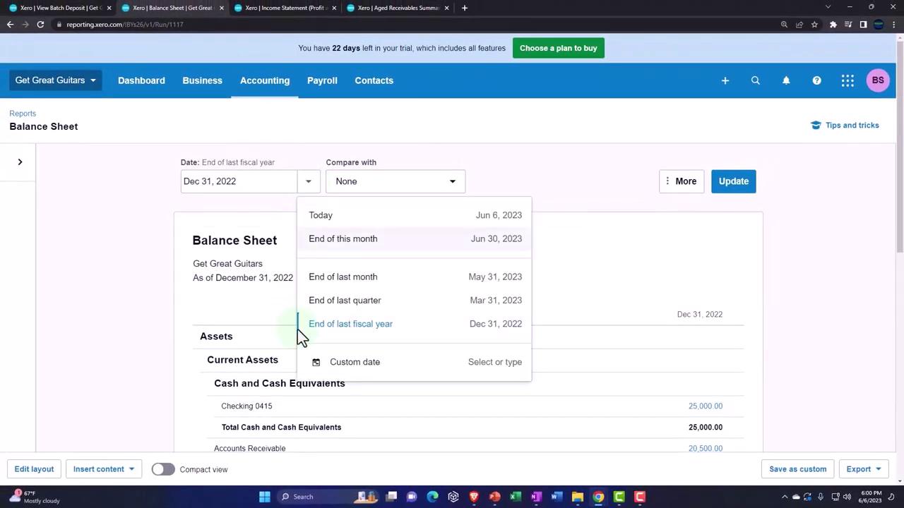
left_click(315, 363)
left_click(300, 214)
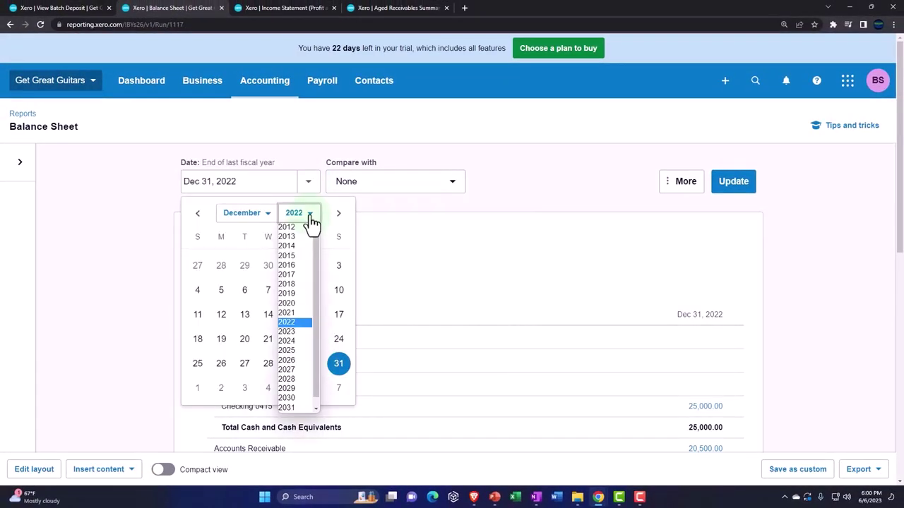
left_click(290, 331)
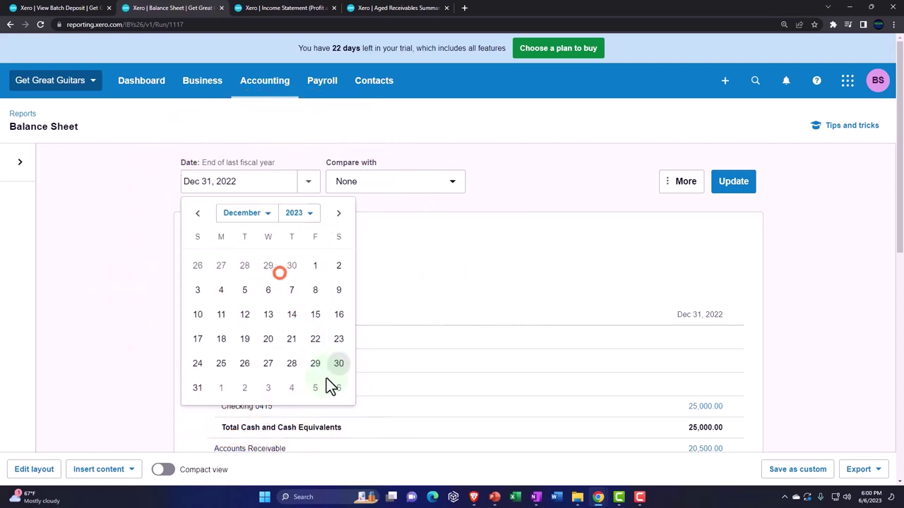
left_click(200, 389)
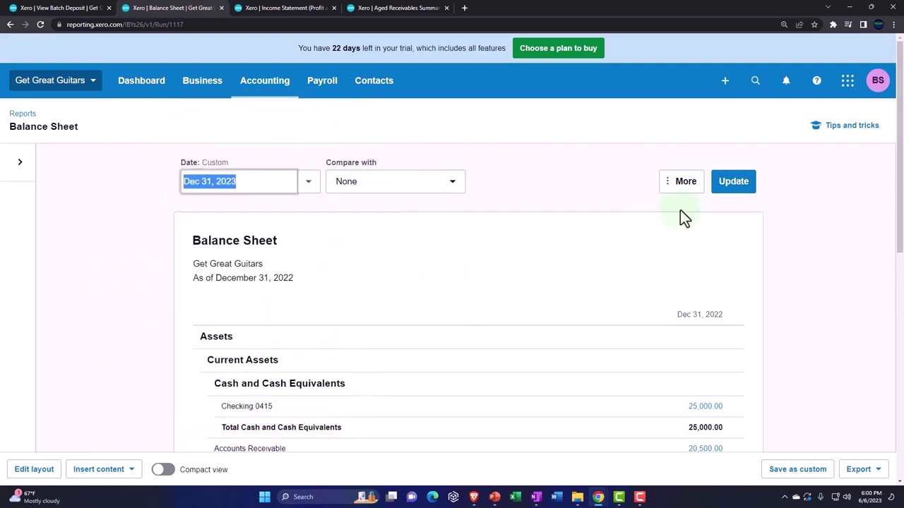
left_click(735, 181)
scroll(737, 184, "down", 3)
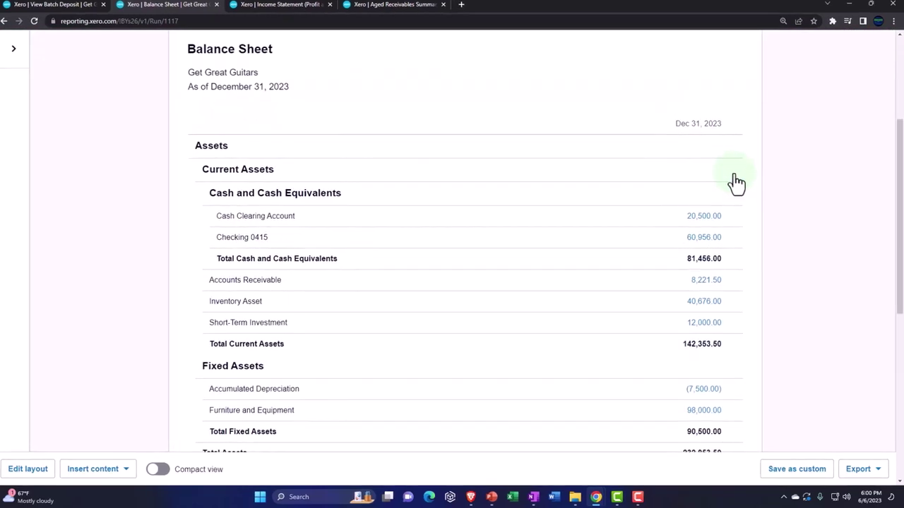
scroll(736, 184, "down", 1)
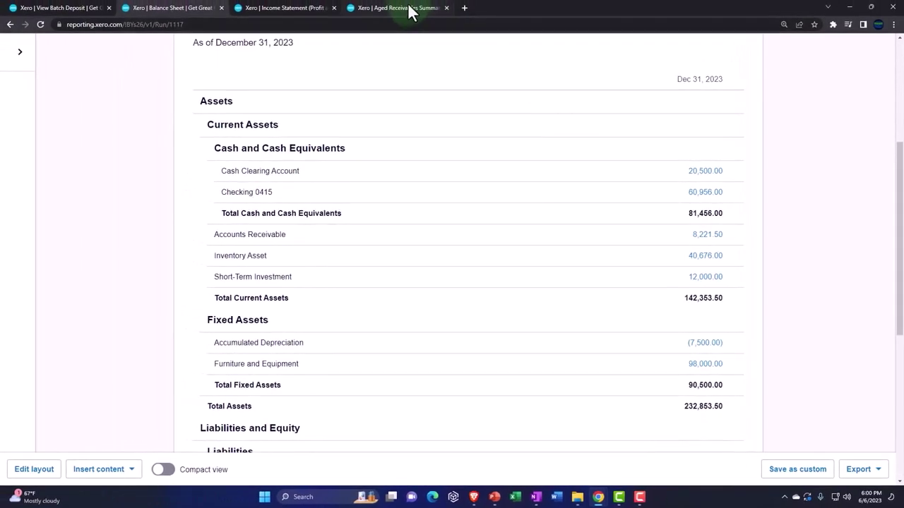
Step: Update the Aged Receivables Summary to total 8,221.50, with Jones Guitars at 4,599.00
left_click(410, 12)
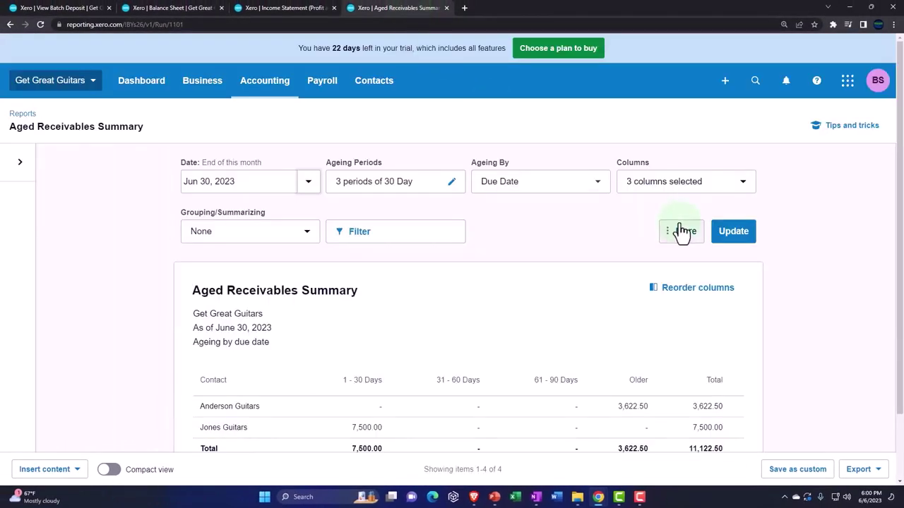
left_click(720, 238)
scroll(719, 240, "down", 1)
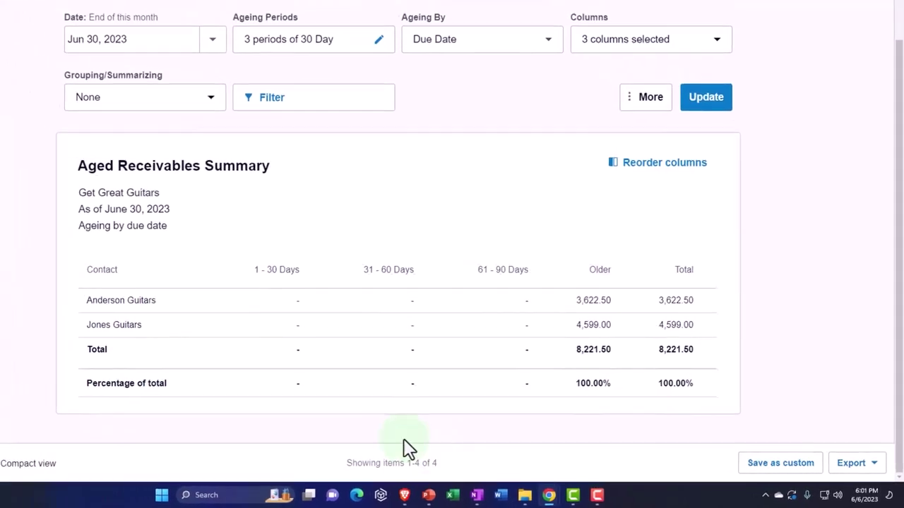
scroll(130, 364, "up", 1)
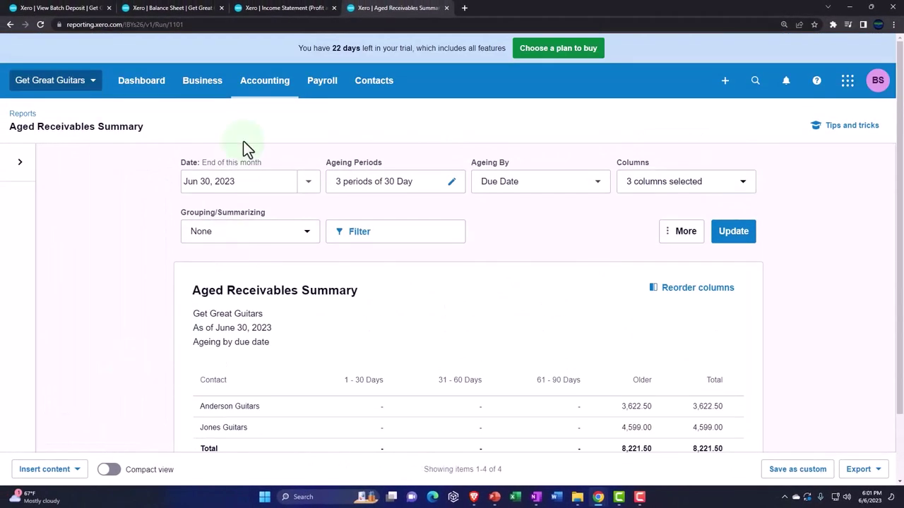
Step: Search the reports for 'trial' and open the Trial Balance
left_click(267, 90)
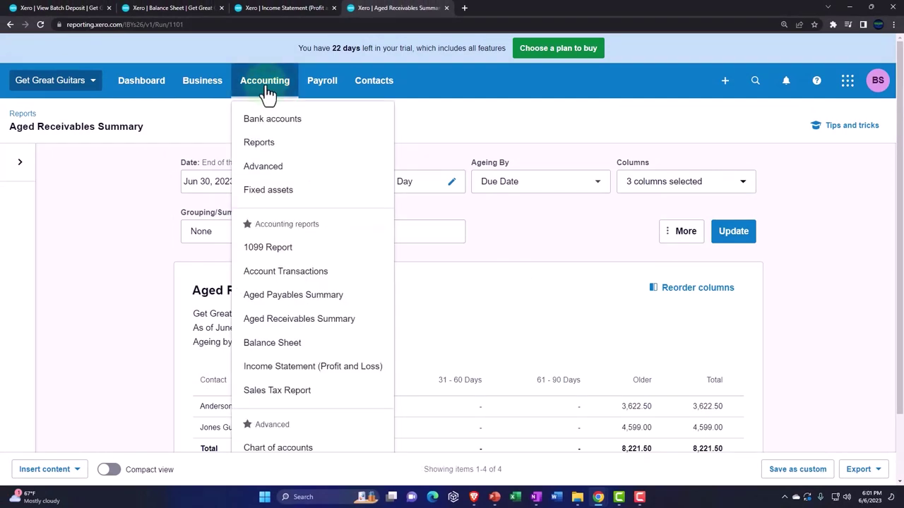
left_click(262, 145)
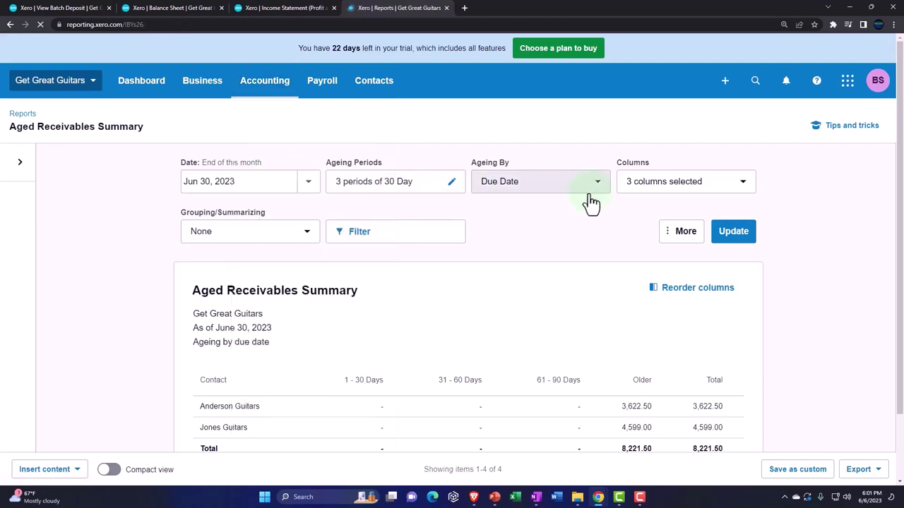
left_click(666, 117)
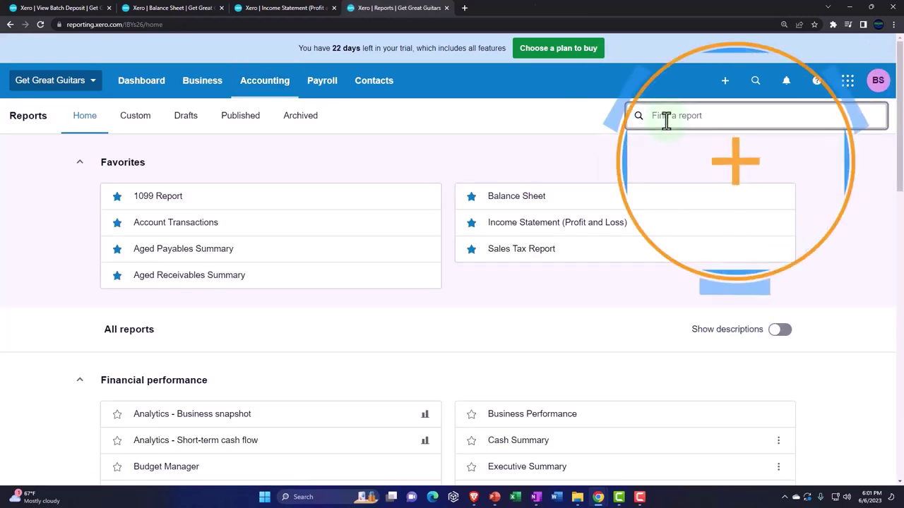
type("trial")
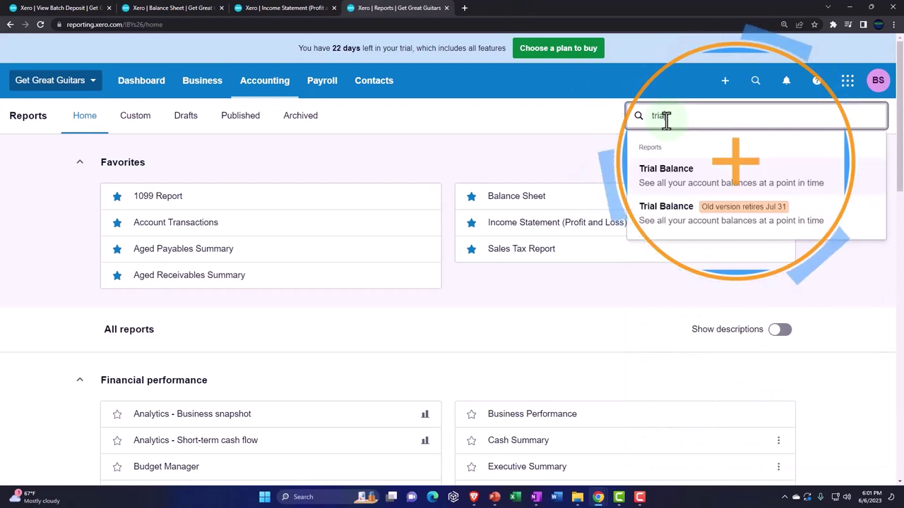
left_click(668, 170)
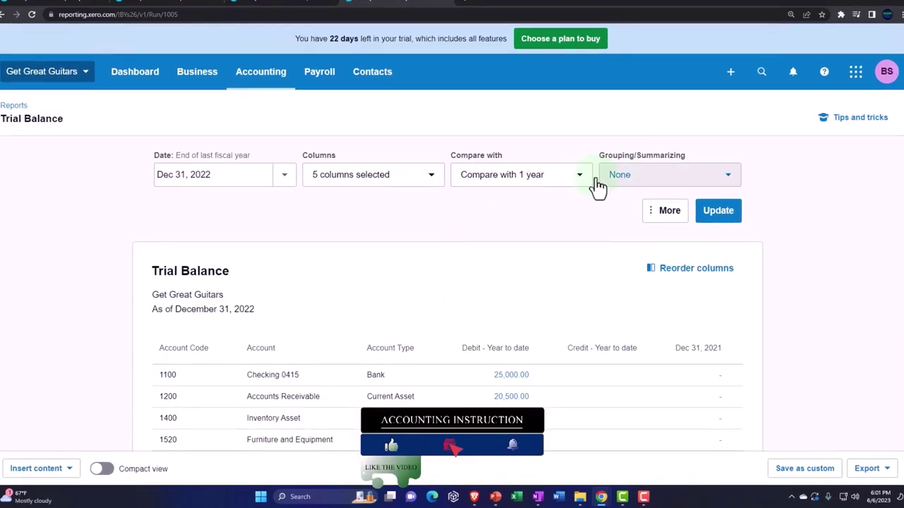
Step: Run the Trial Balance with a custom date of December 31, 2023
left_click(284, 174)
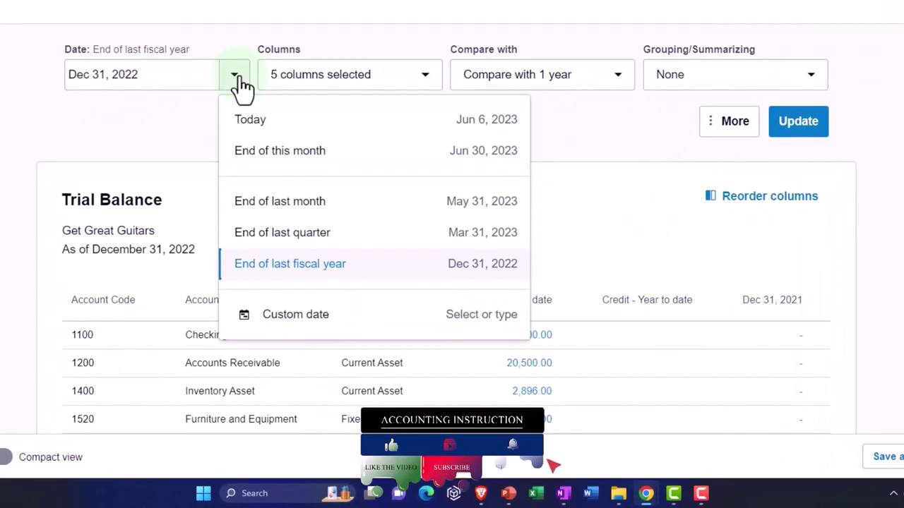
left_click(301, 319)
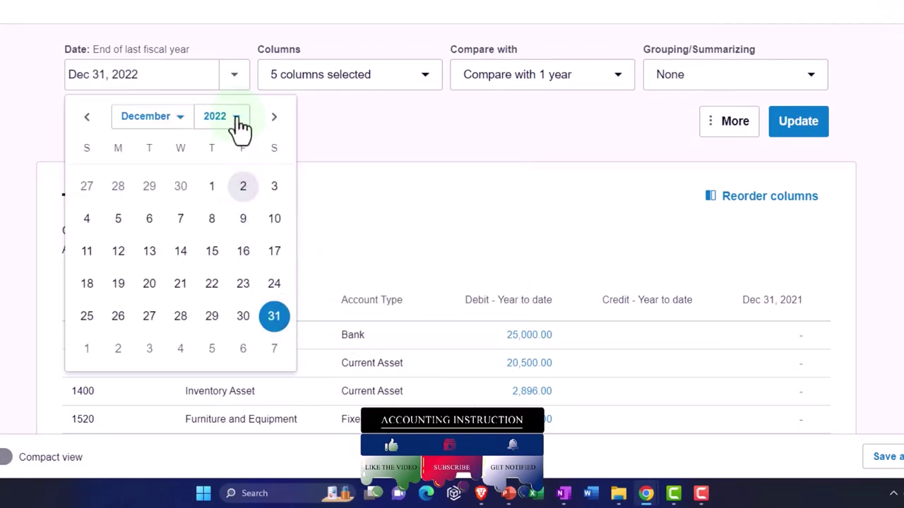
left_click(234, 117)
left_click(220, 274)
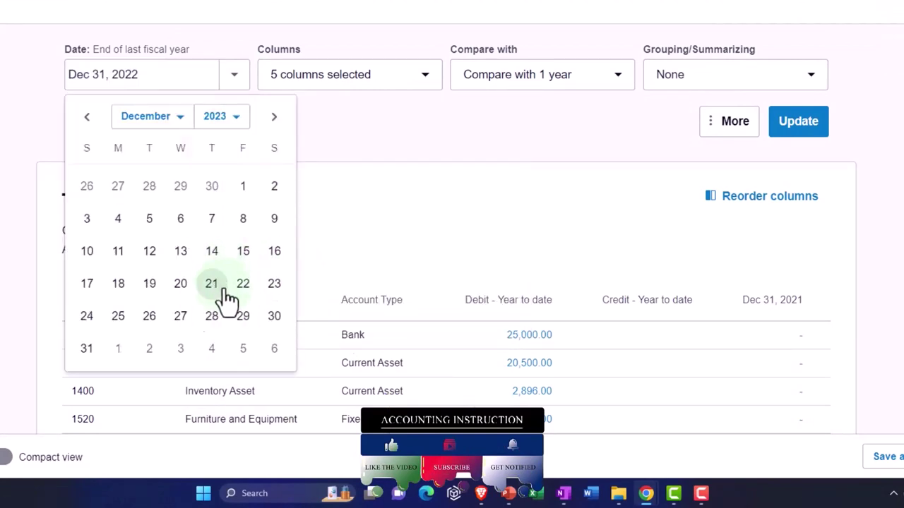
left_click(87, 348)
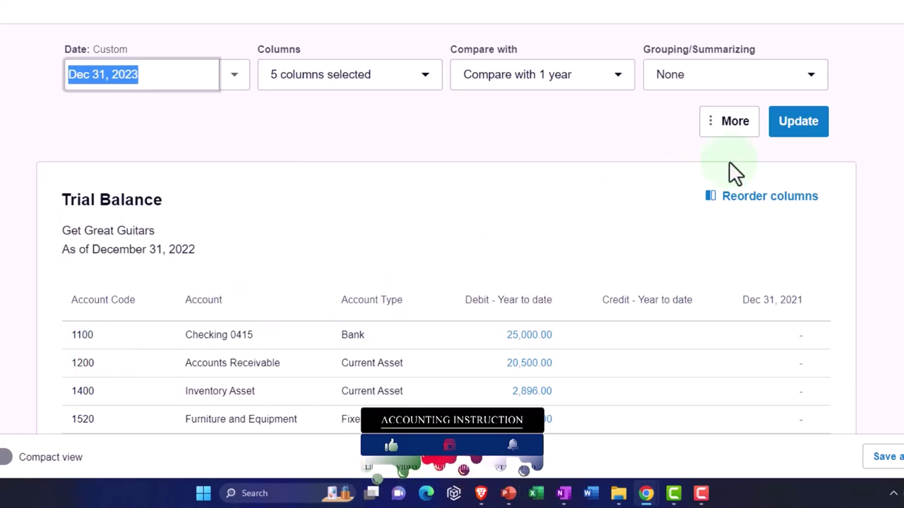
left_click(798, 133)
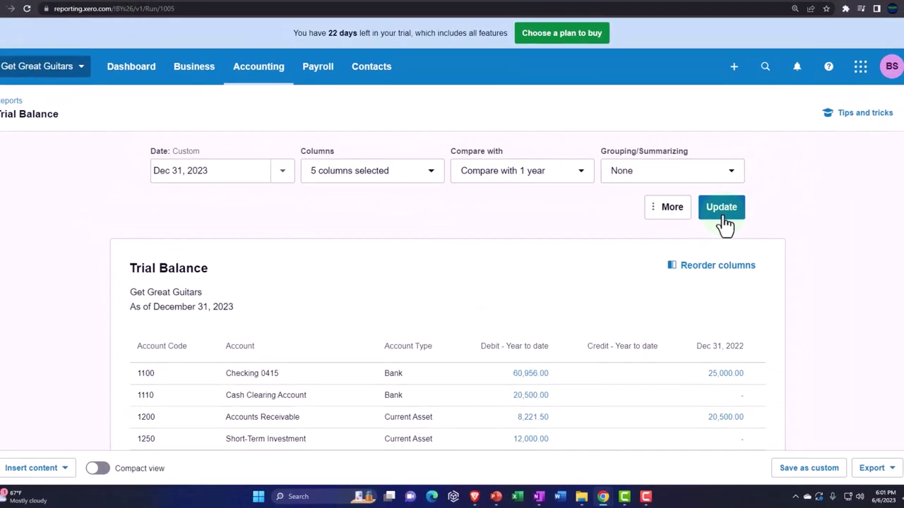
key("ctrl+plus")
key("ctrl+plus")
key("ctrl+plus")
scroll(716, 233, "down", 3)
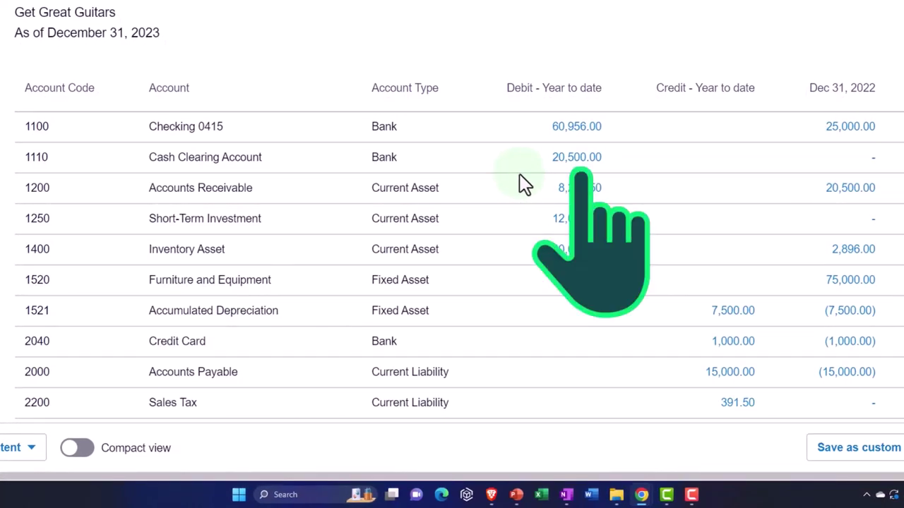
scroll(525, 184, "down", 2)
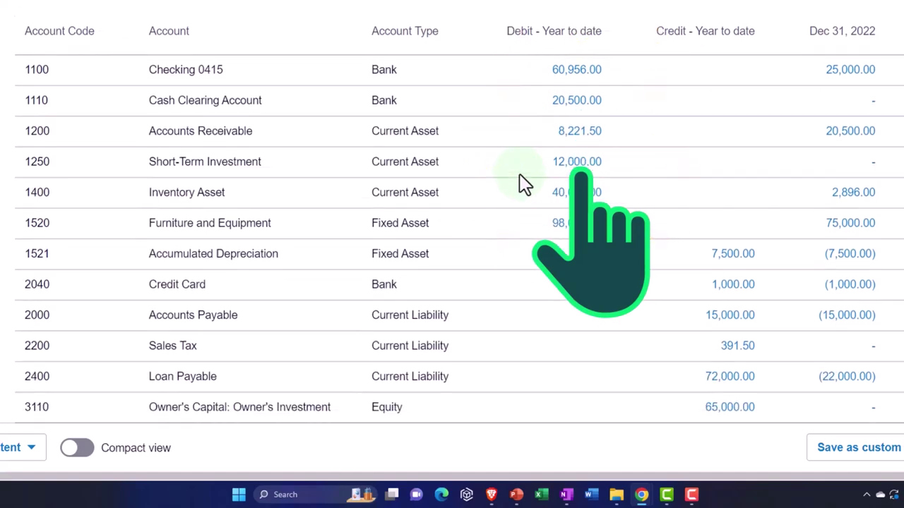
scroll(524, 184, "down", 3)
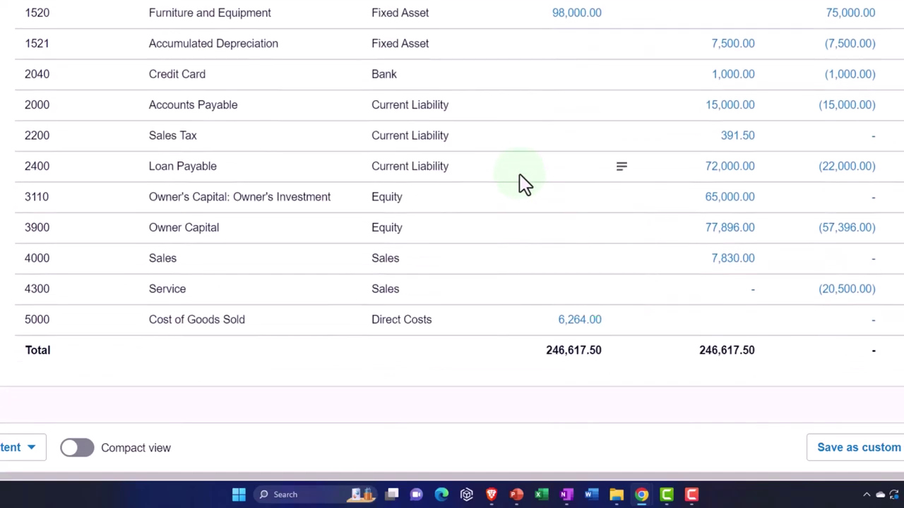